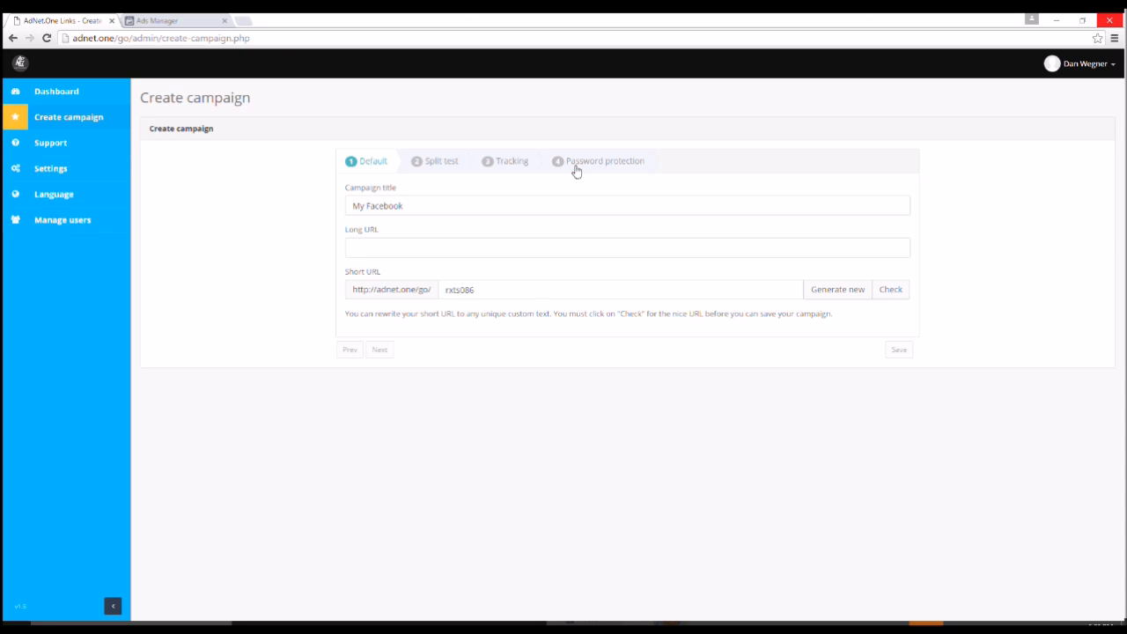
left_click(385, 247)
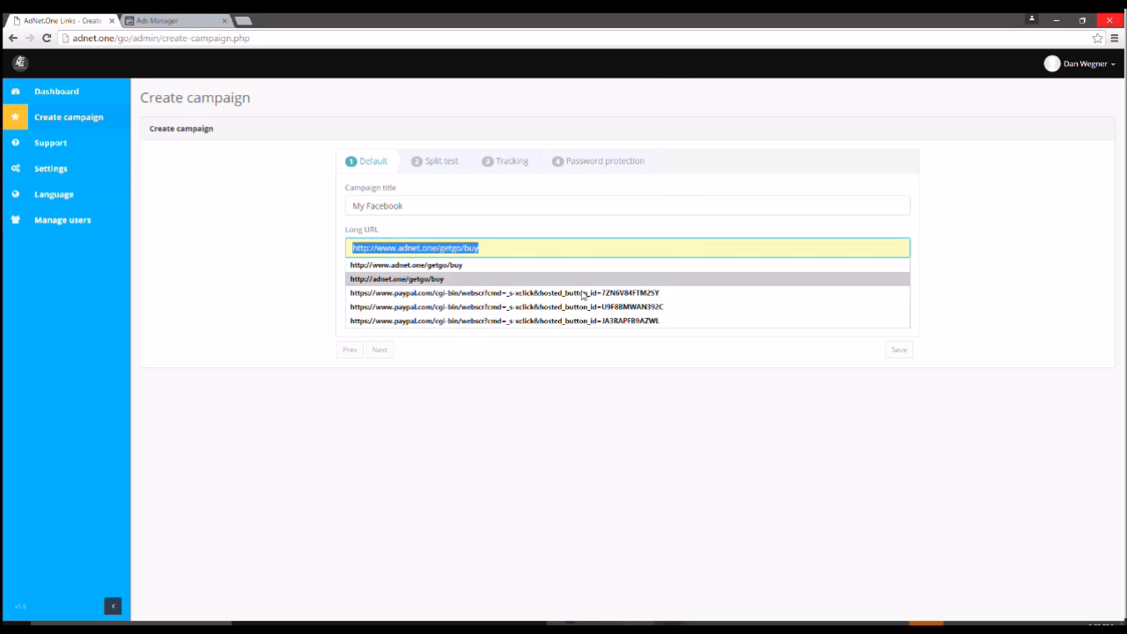
type("https://www.youtube.com/watch?v=bMZui1Lwxgc")
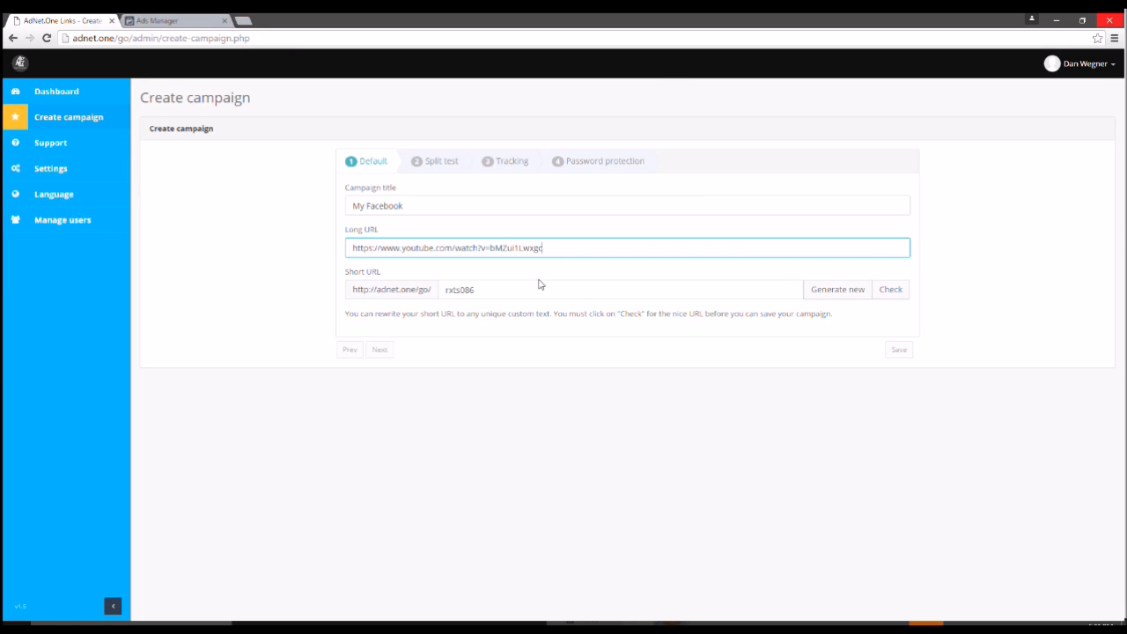
double_click(492, 290)
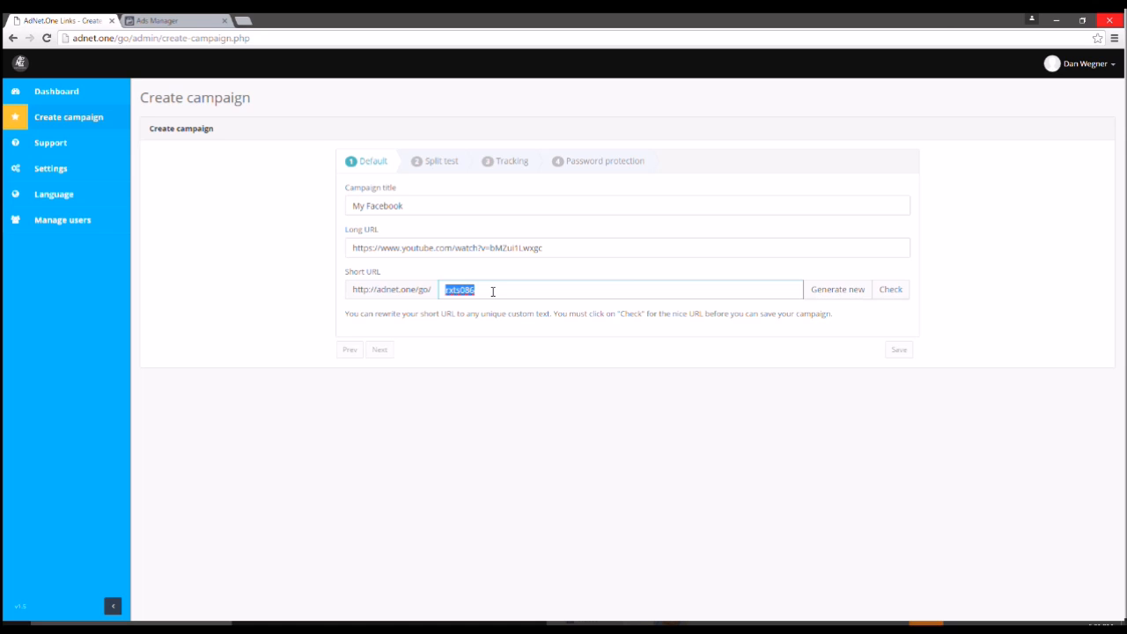
type("g")
key("BackSpace")
type("rhettLink")
left_click(467, 291)
key("BackSpace")
type("_link")
left_click(496, 291)
left_click(891, 290)
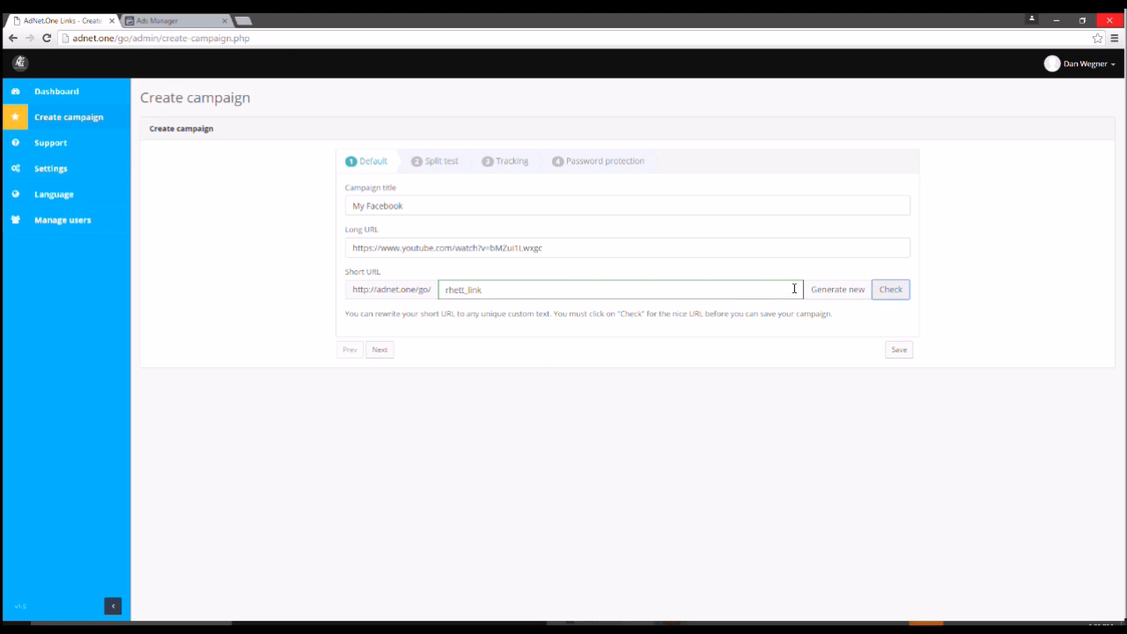
- Try enabling split testing for the campaign, and restore the Do not enable split testing option
left_click(389, 353)
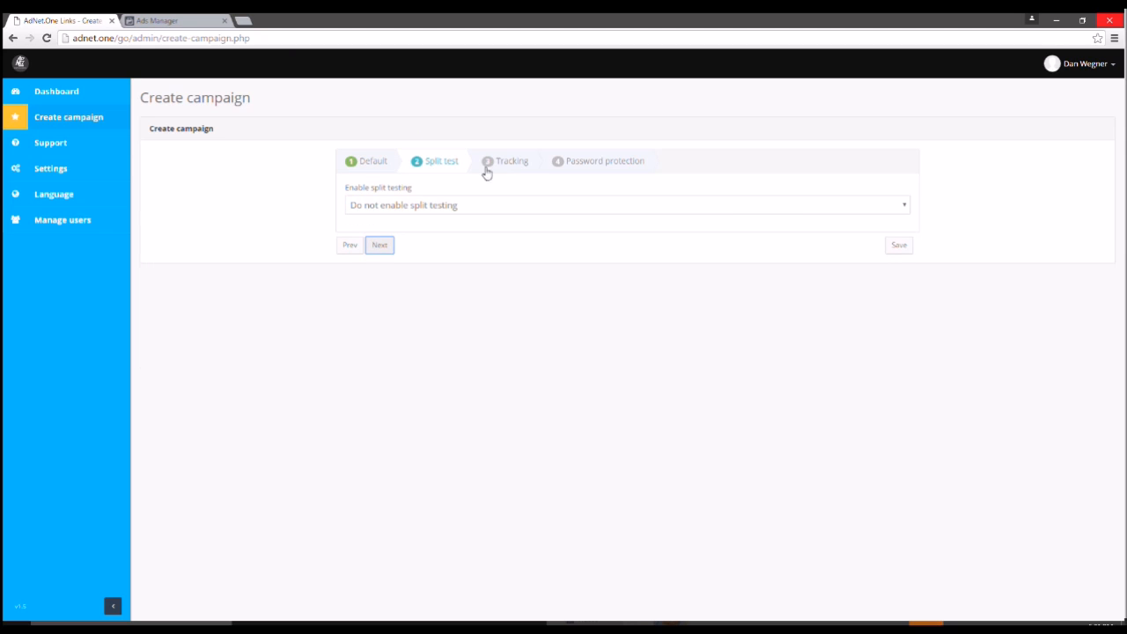
left_click(751, 204)
left_click(739, 233)
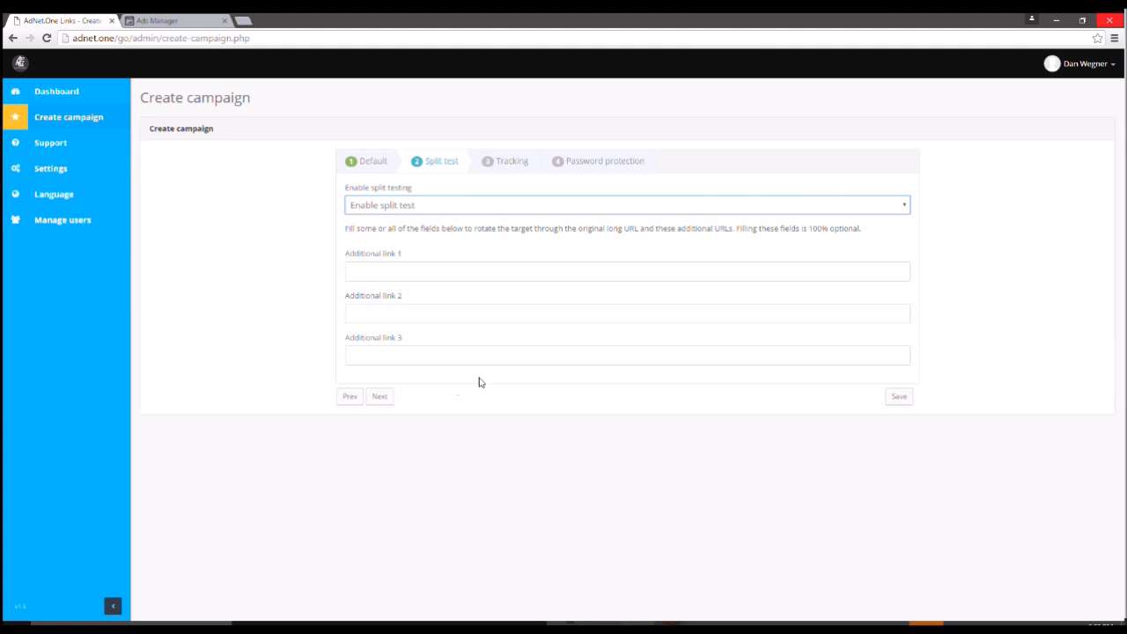
left_click(475, 210)
left_click(468, 221)
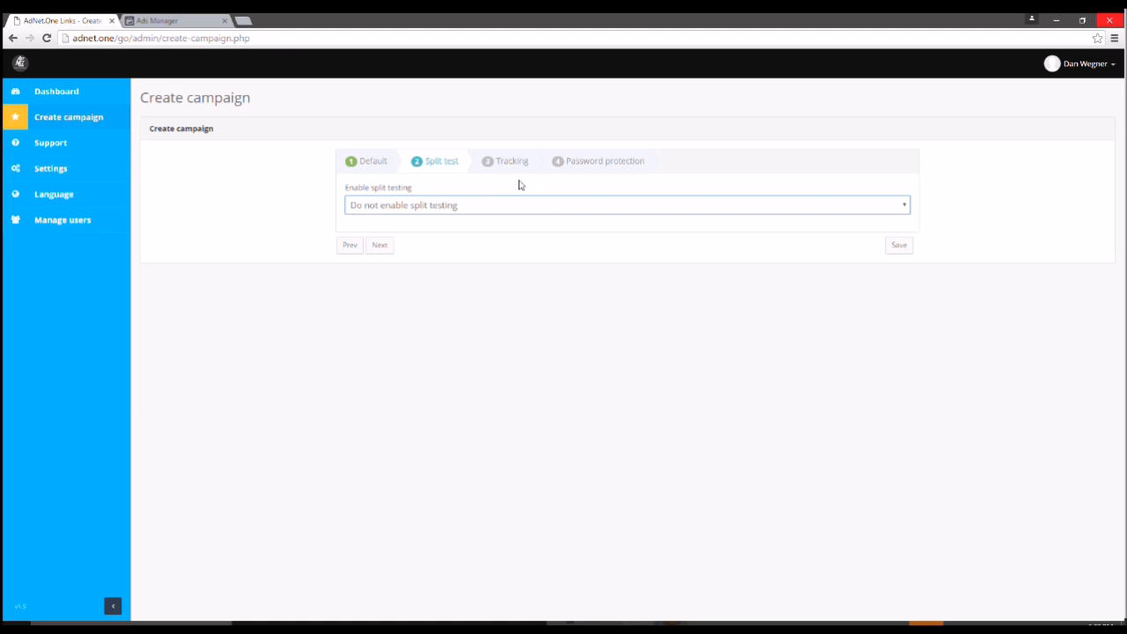
- Open the campaign's tracking settings at the HEAD include field, and switch to Facebook Ads Manager
left_click(518, 165)
left_click(462, 212)
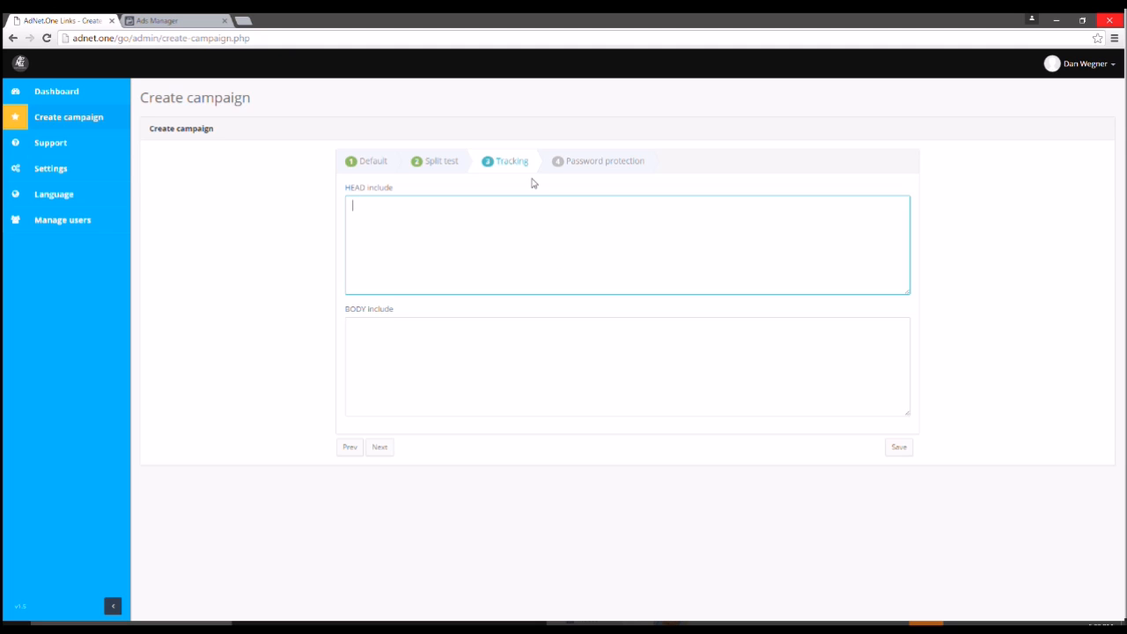
left_click(186, 22)
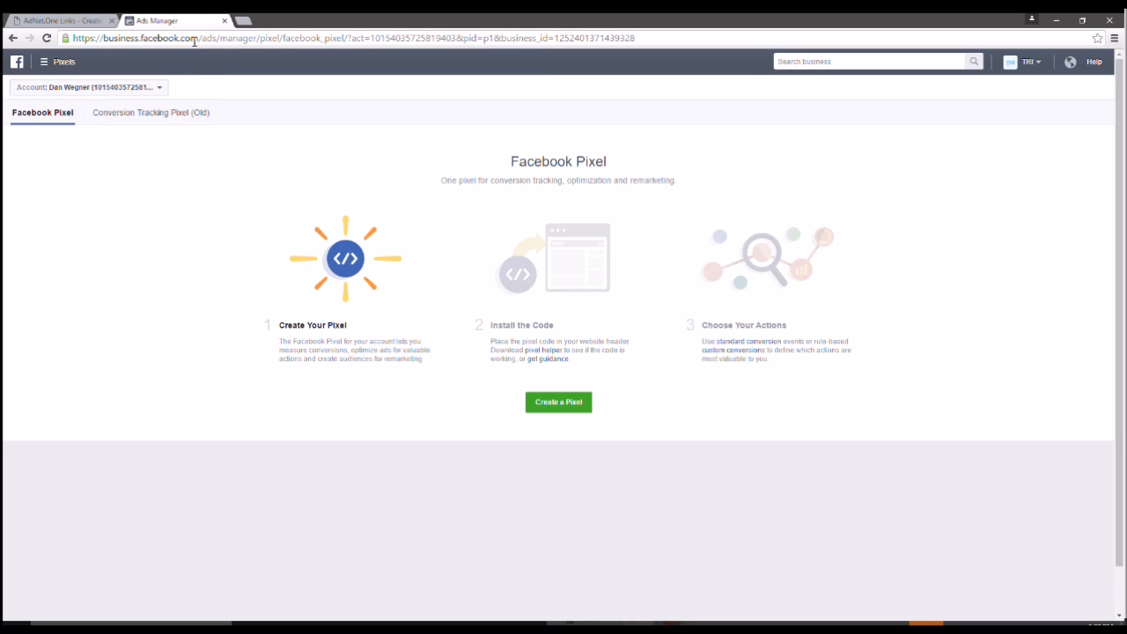
- Create a Facebook pixel named My Pixel
left_click(555, 402)
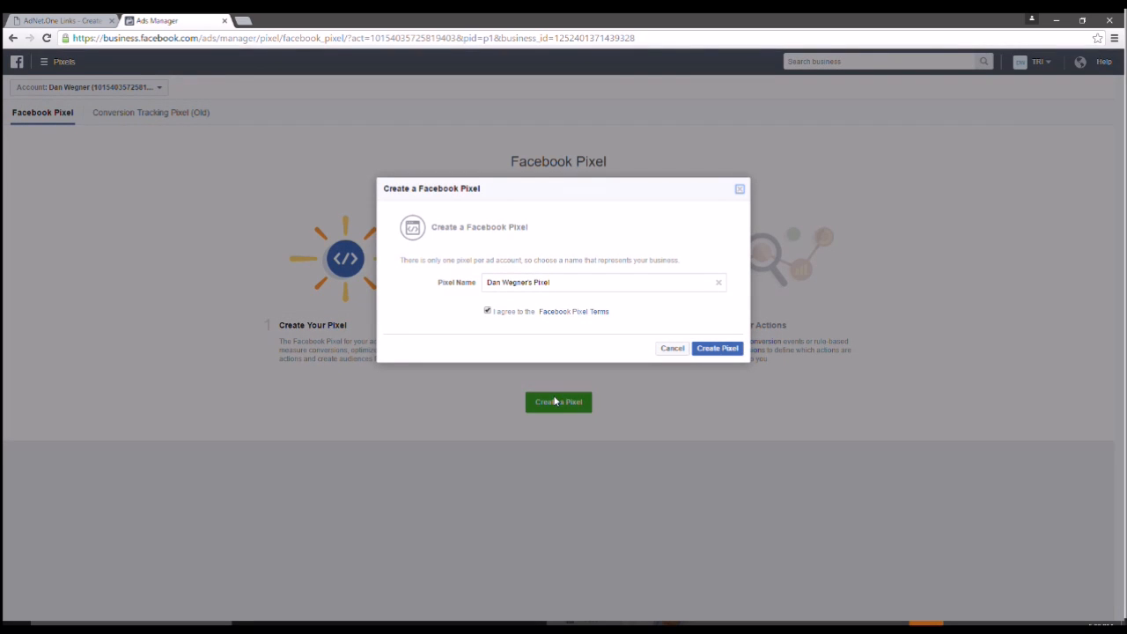
left_click(740, 189)
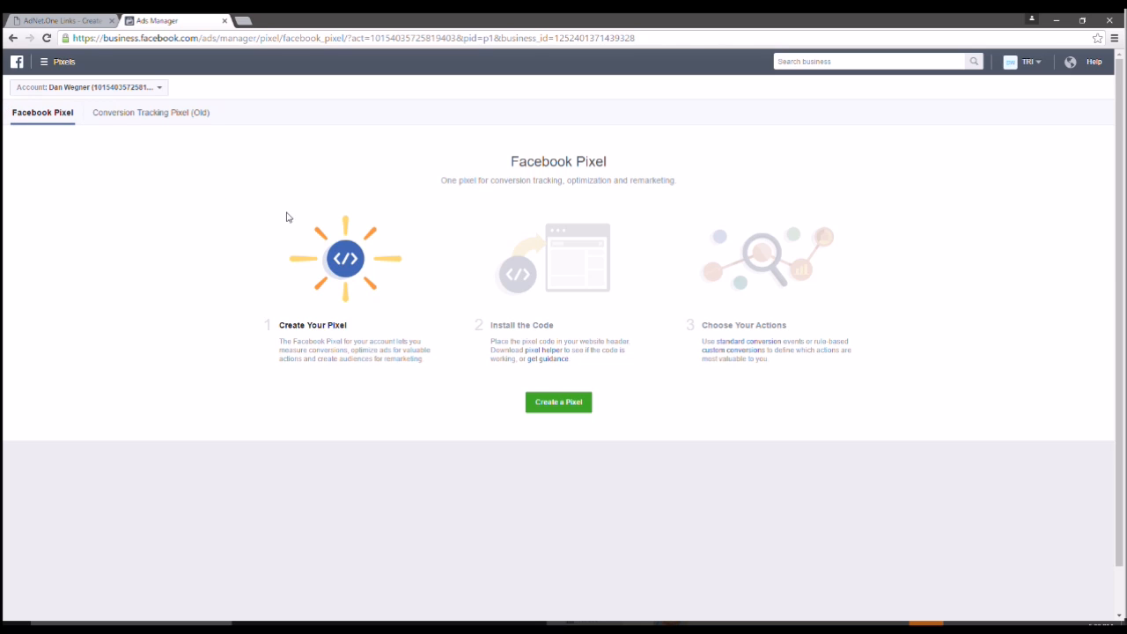
left_click(549, 404)
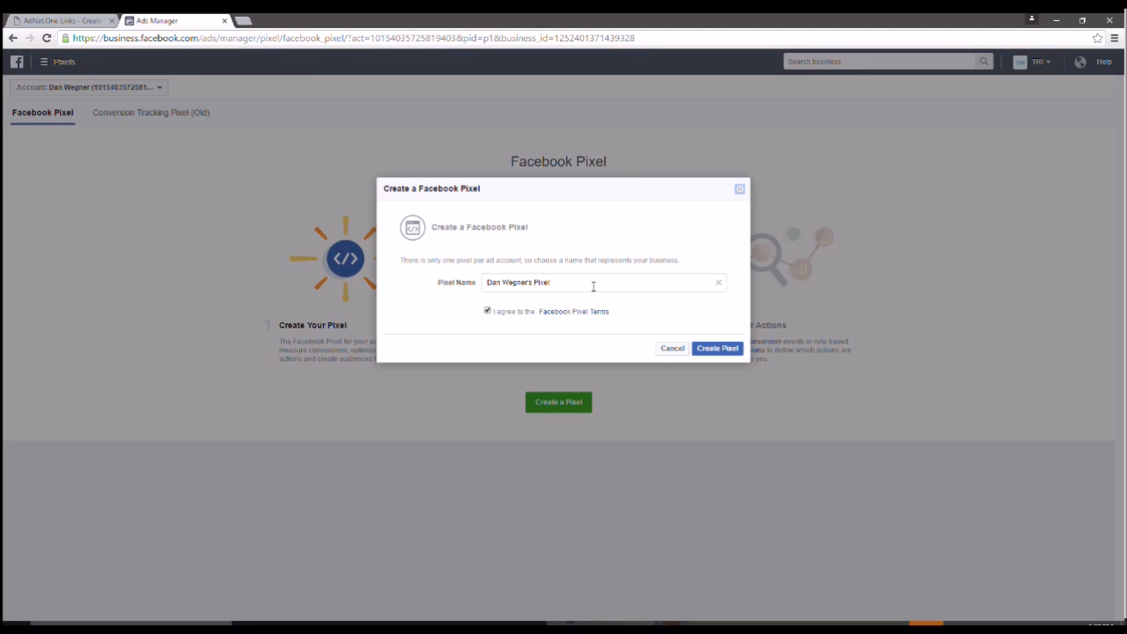
left_click(587, 283)
left_click_drag(559, 282, 462, 280)
double_click(569, 282)
left_click(491, 282)
left_click_drag(490, 282, 657, 291)
type("My Pixel")
left_click(718, 350)
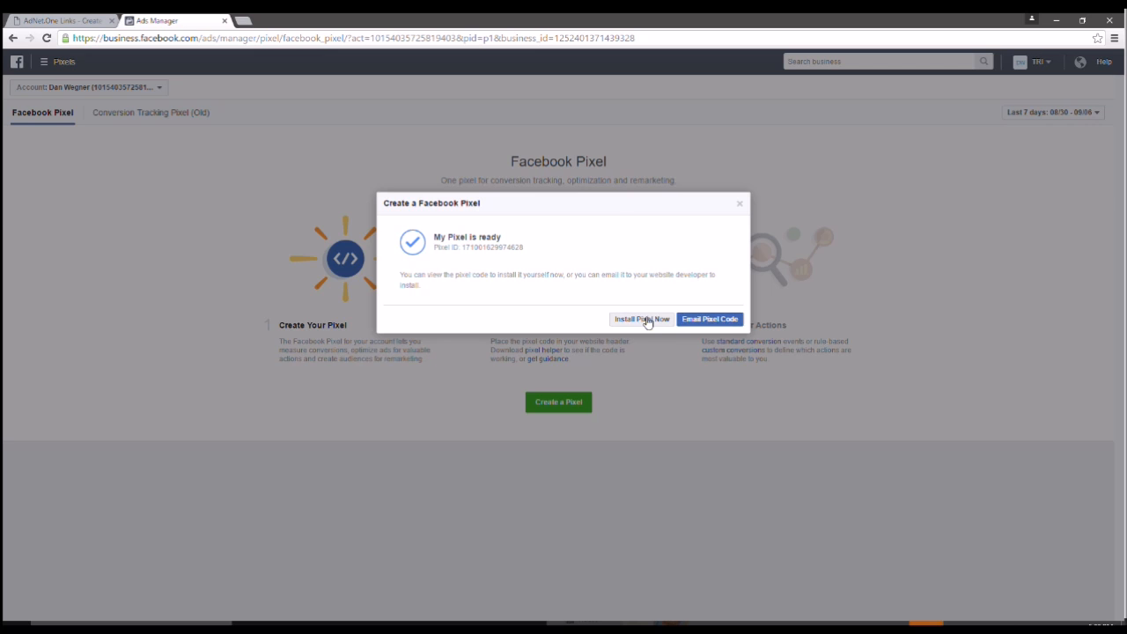
- Open the new pixel's installation instructions and copy its complete base code
left_click(645, 321)
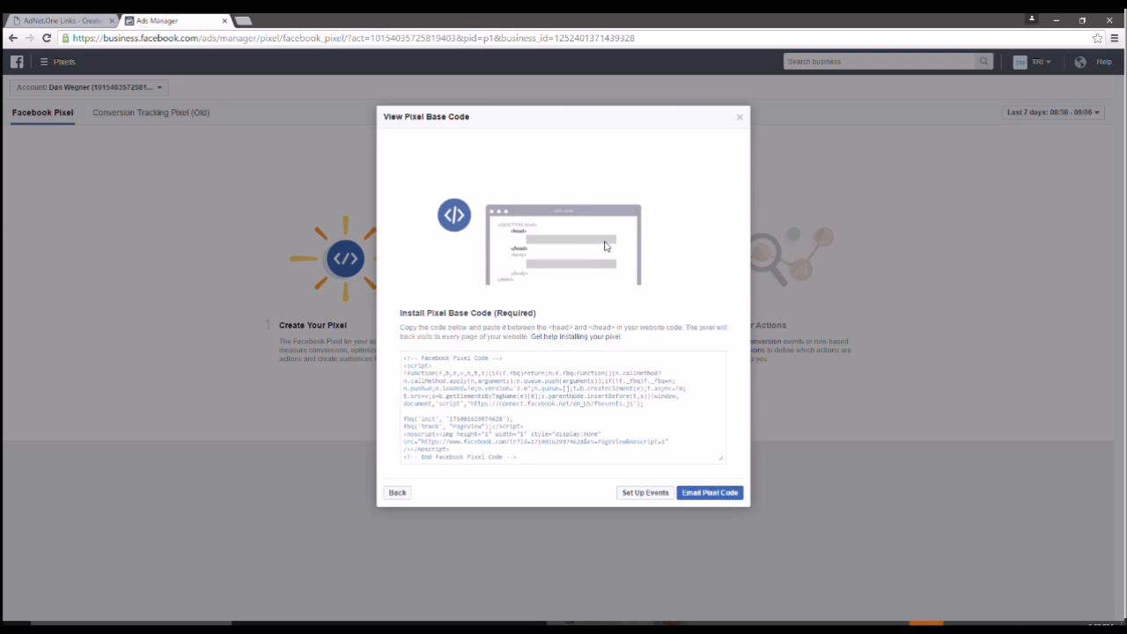
left_click(522, 436)
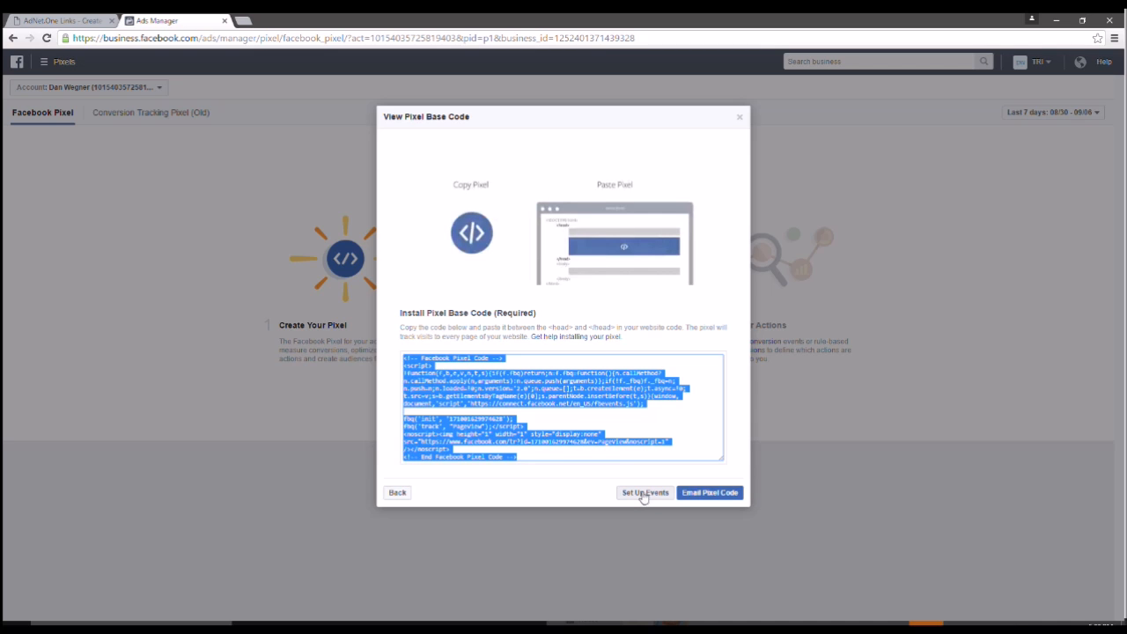
right_click(517, 406)
left_click(544, 421)
- Switch to AdNet.One, paste the pixel base code into the campaign's HEAD include as plain text, and save the campaign
left_click(65, 21)
right_click(377, 214)
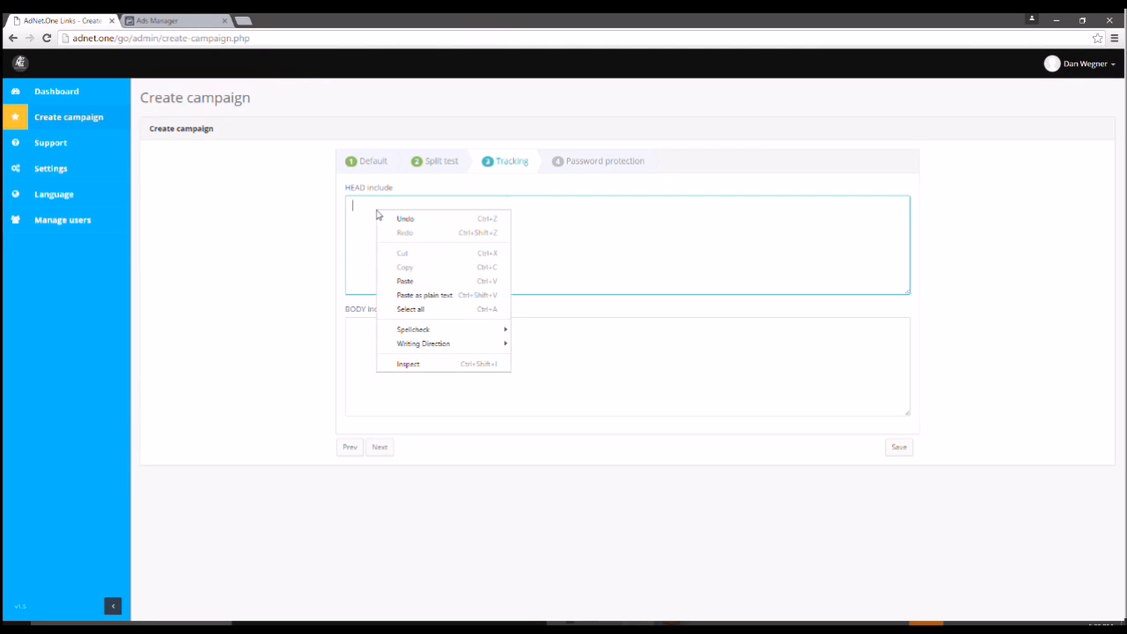
left_click(426, 296)
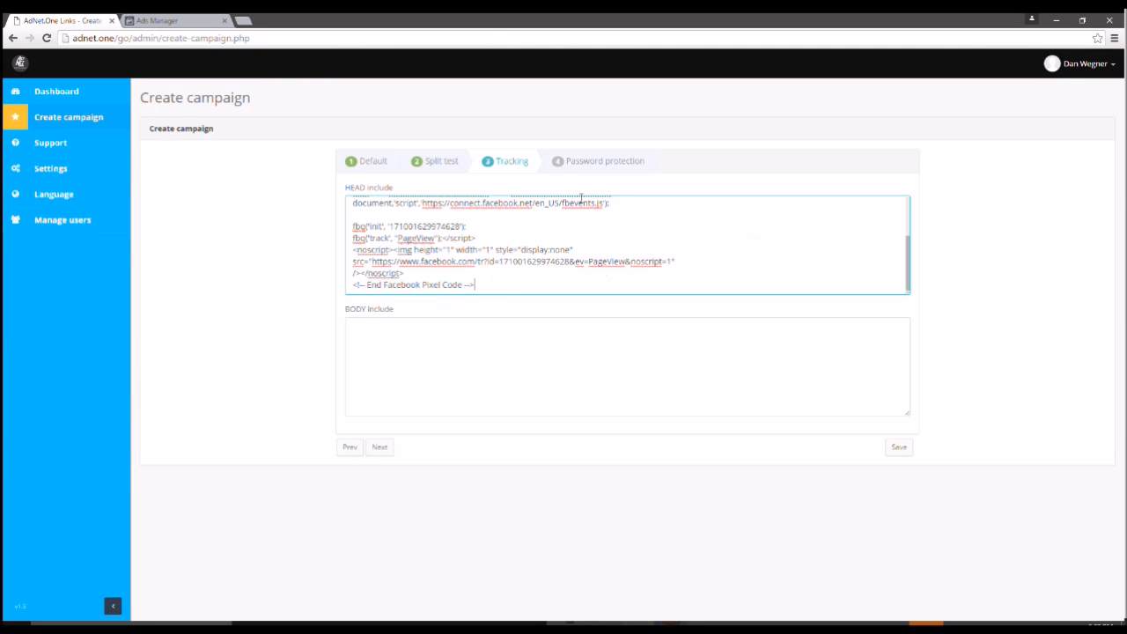
left_click(897, 448)
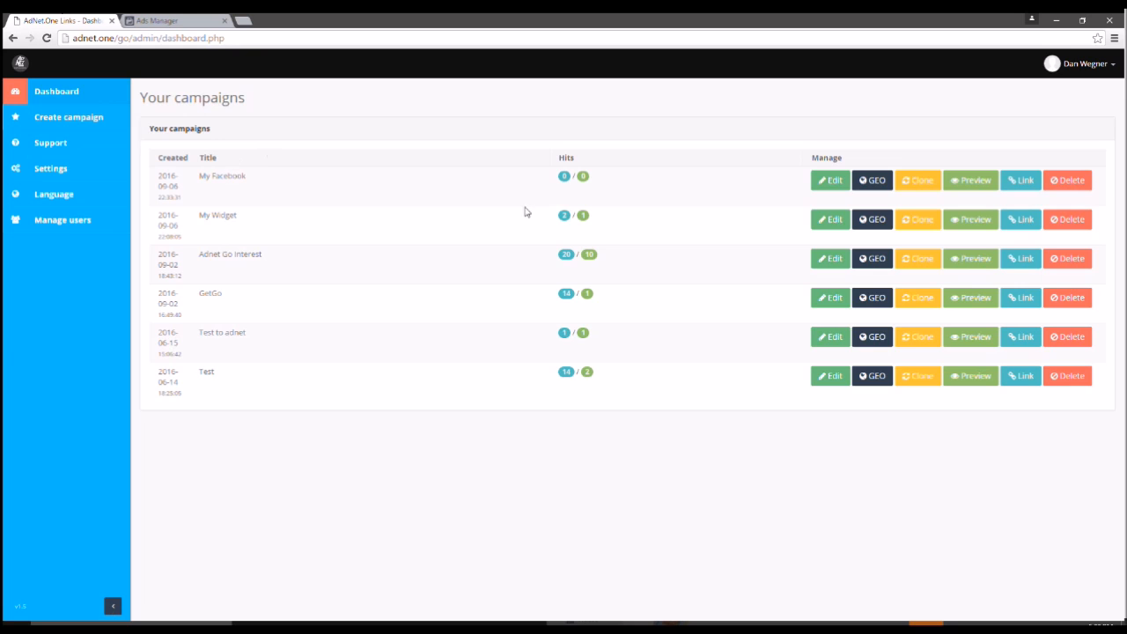
- Switch to Ads Manager, review the full list of conversion event codes, and finish the pixel setup, dismissing the introduction
left_click(165, 24)
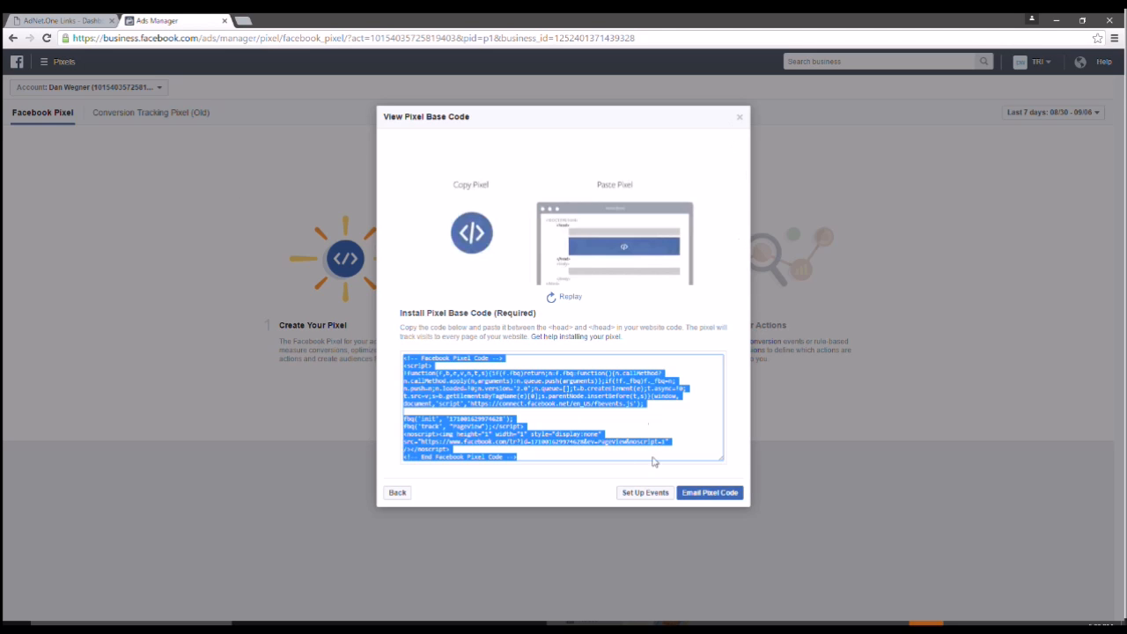
left_click(643, 495)
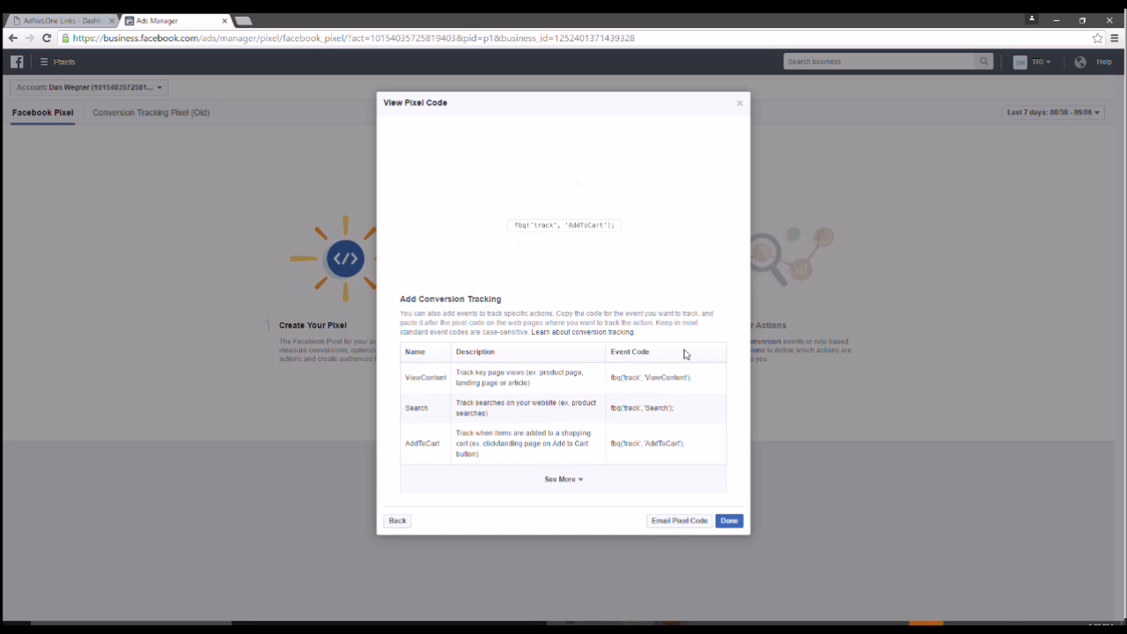
left_click(563, 480)
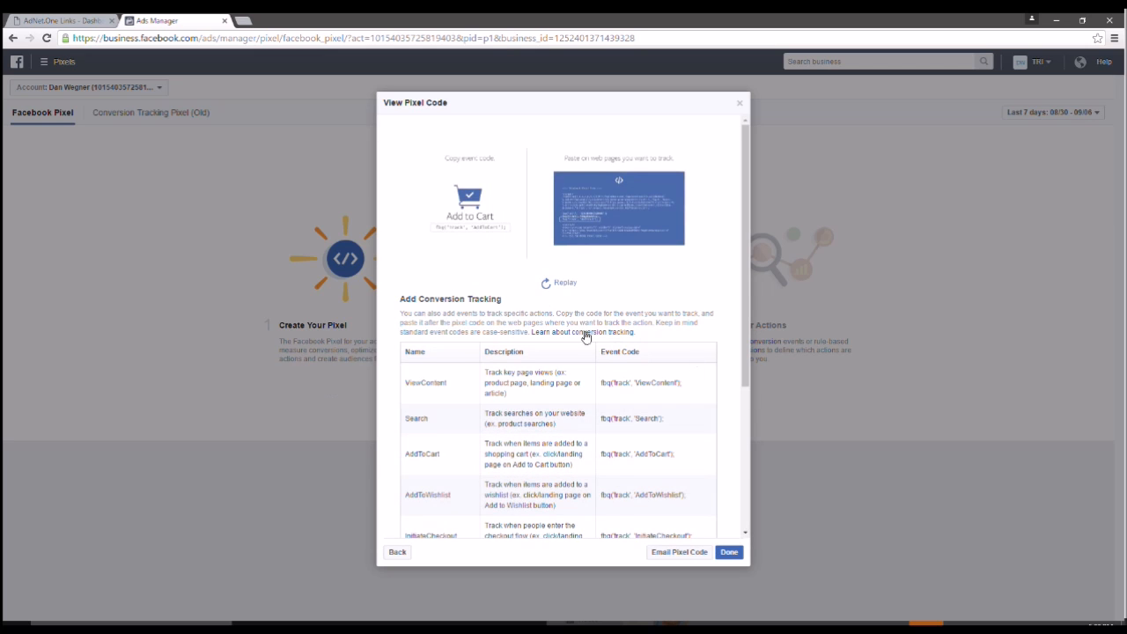
scroll(513, 465, "down", 3)
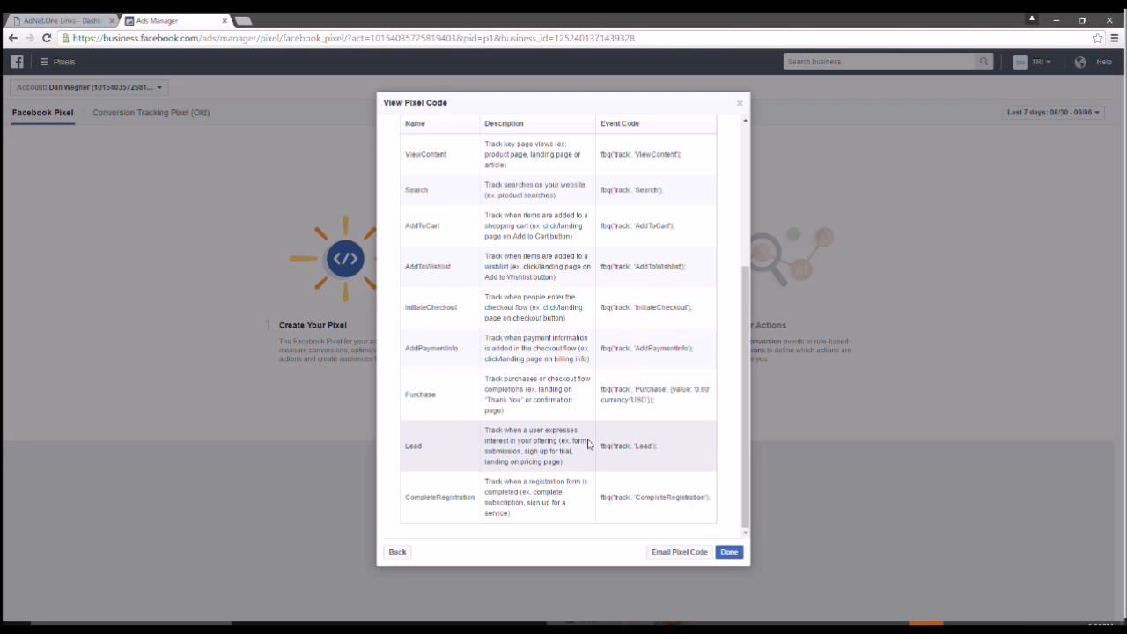
scroll(588, 445, "up", 5)
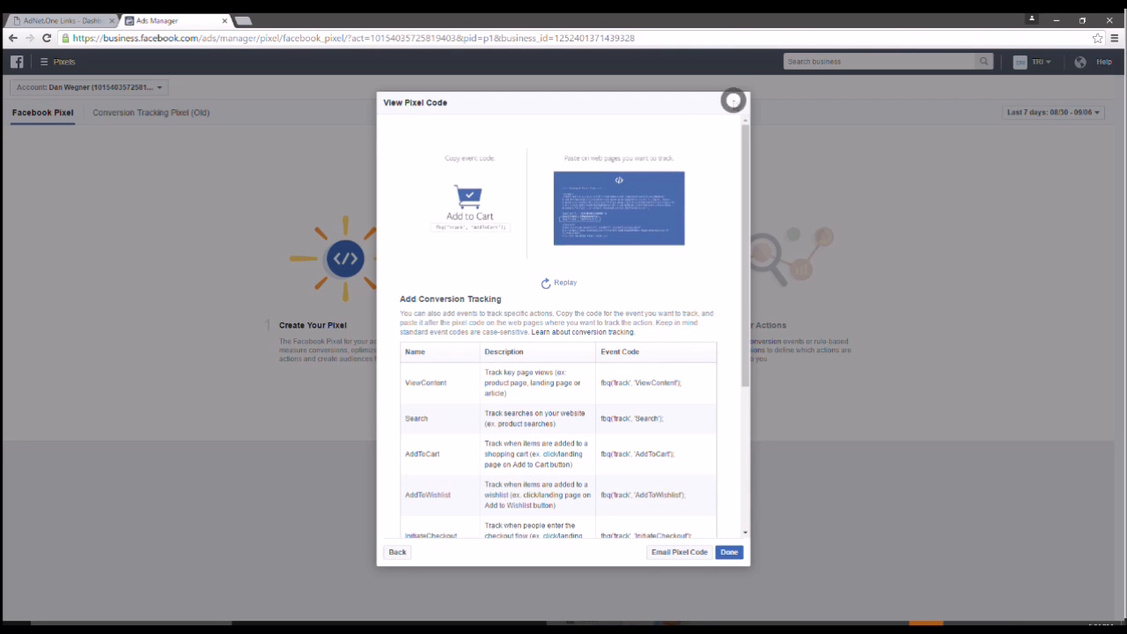
left_click(736, 105)
left_click(728, 552)
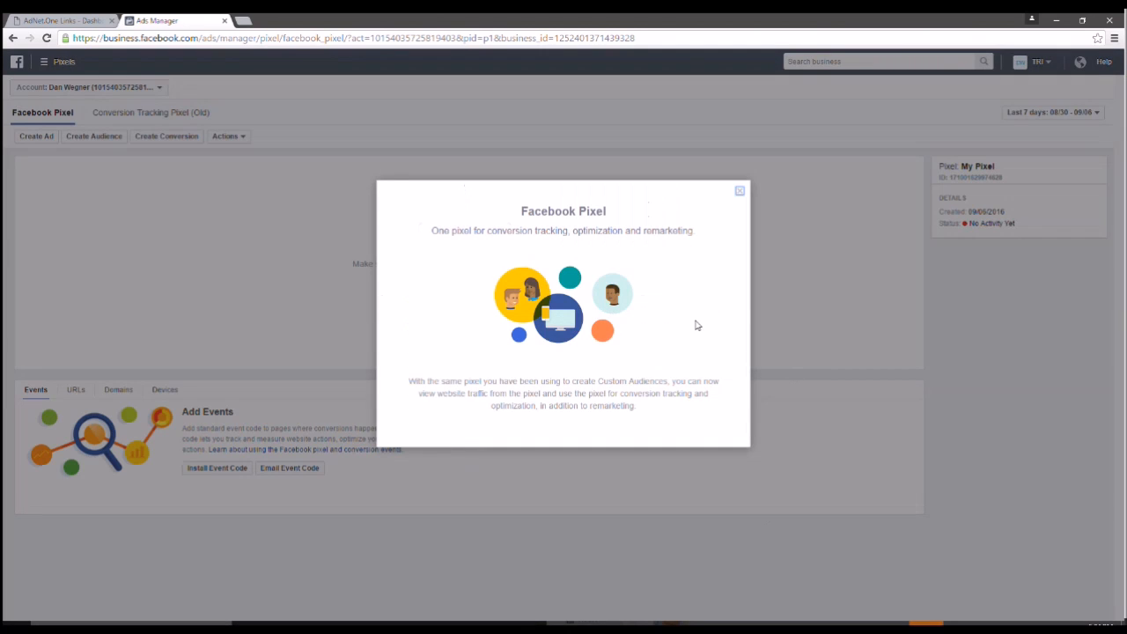
left_click(737, 188)
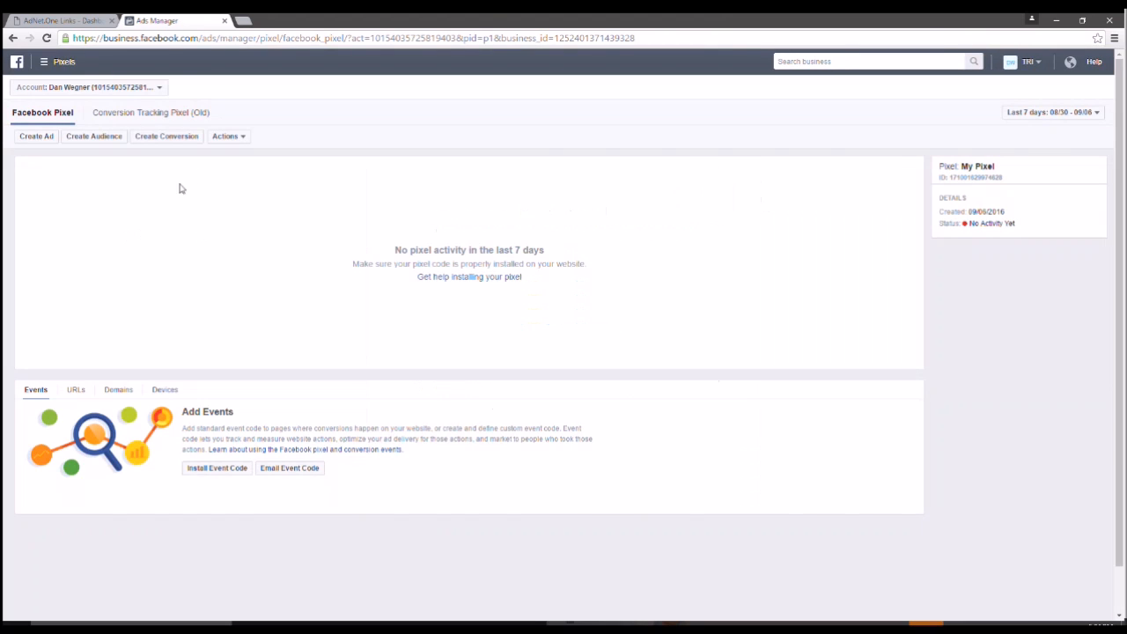
- Start a custom audience from My Pixel with website traffic set to People who visit specific web pages
left_click(113, 138)
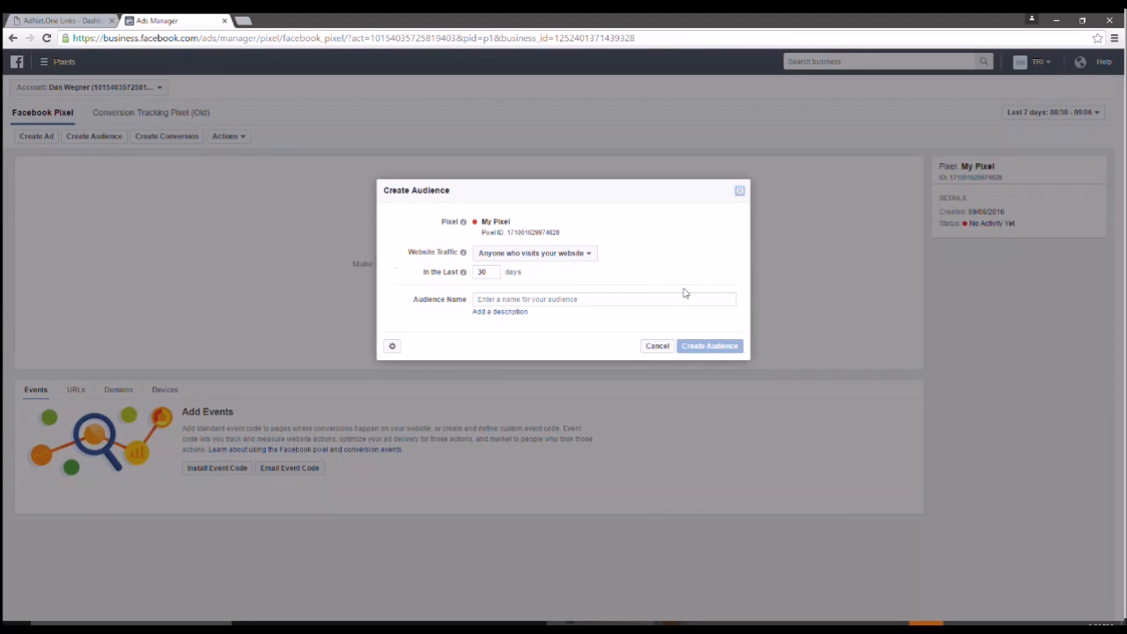
left_click(532, 255)
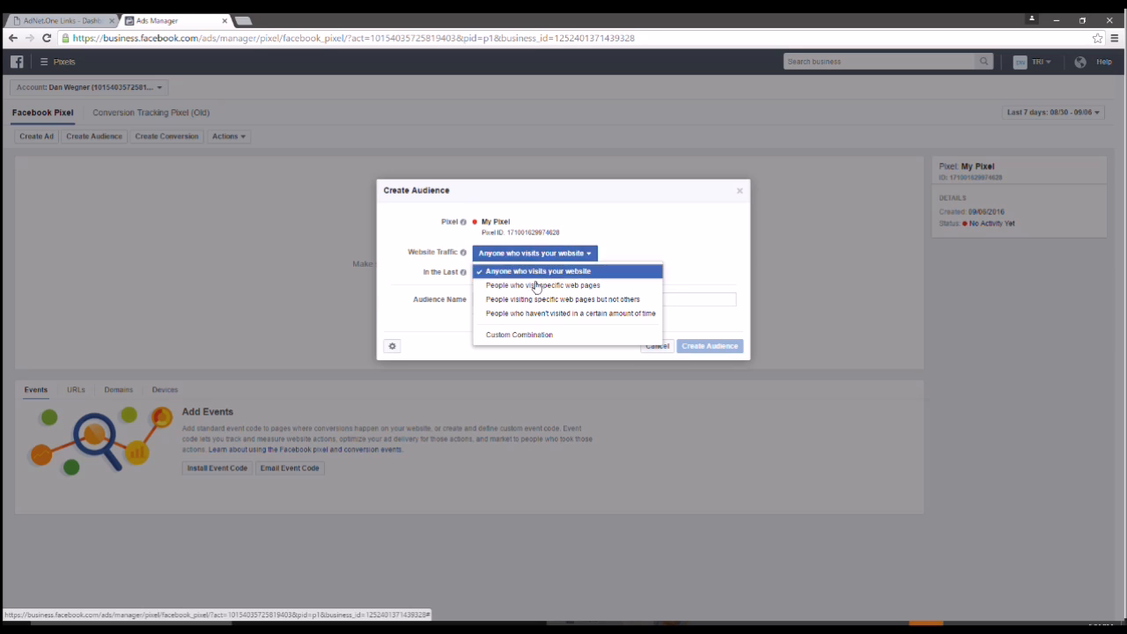
left_click(537, 286)
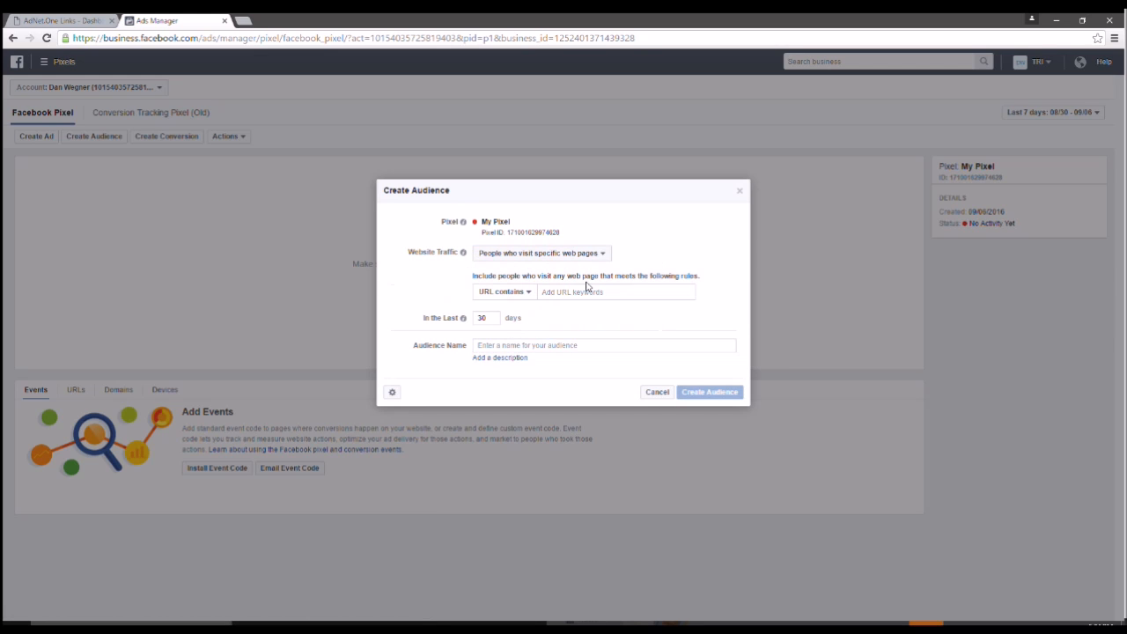
left_click(614, 292)
type("youtube_funny")
double_click(611, 289)
key("BackSpace")
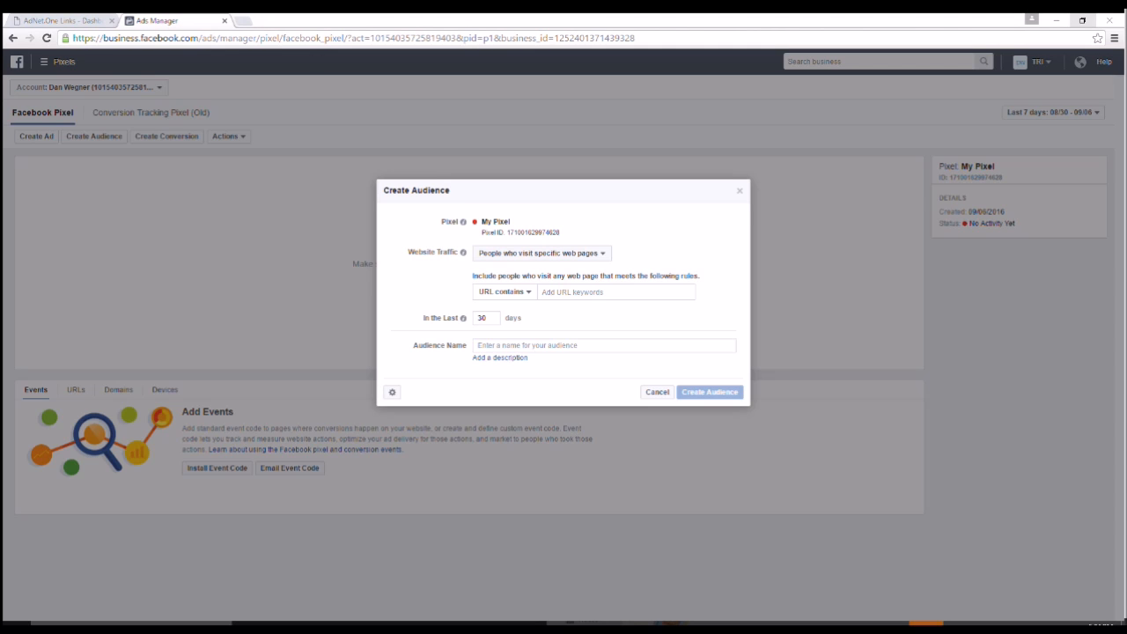
- Copy rhett_link from the My Facebook campaign's short URL in AdNet.One and add it in Ads Manager as the audience's URL keyword
left_click(621, 291)
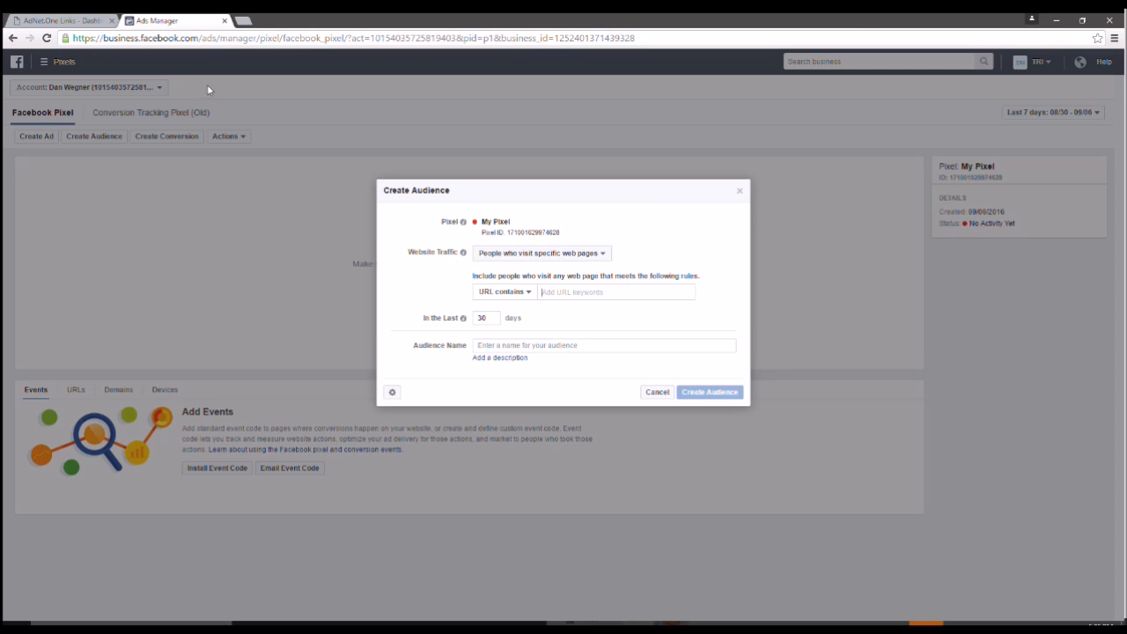
left_click(83, 20)
left_click(830, 180)
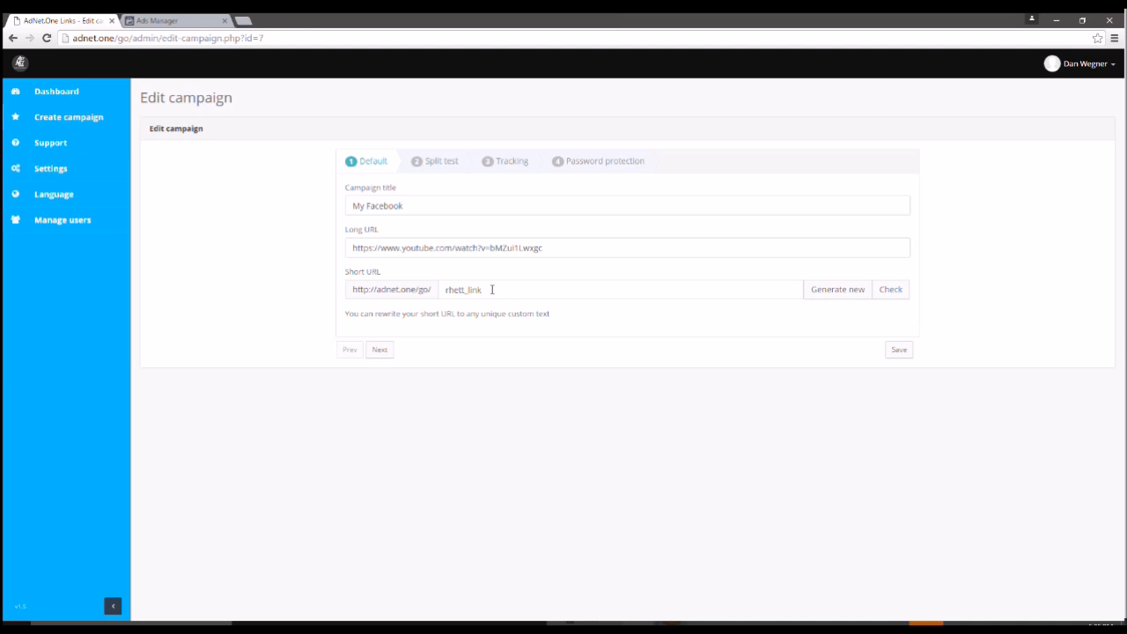
left_click_drag(492, 289, 361, 293)
key("ctrl+c")
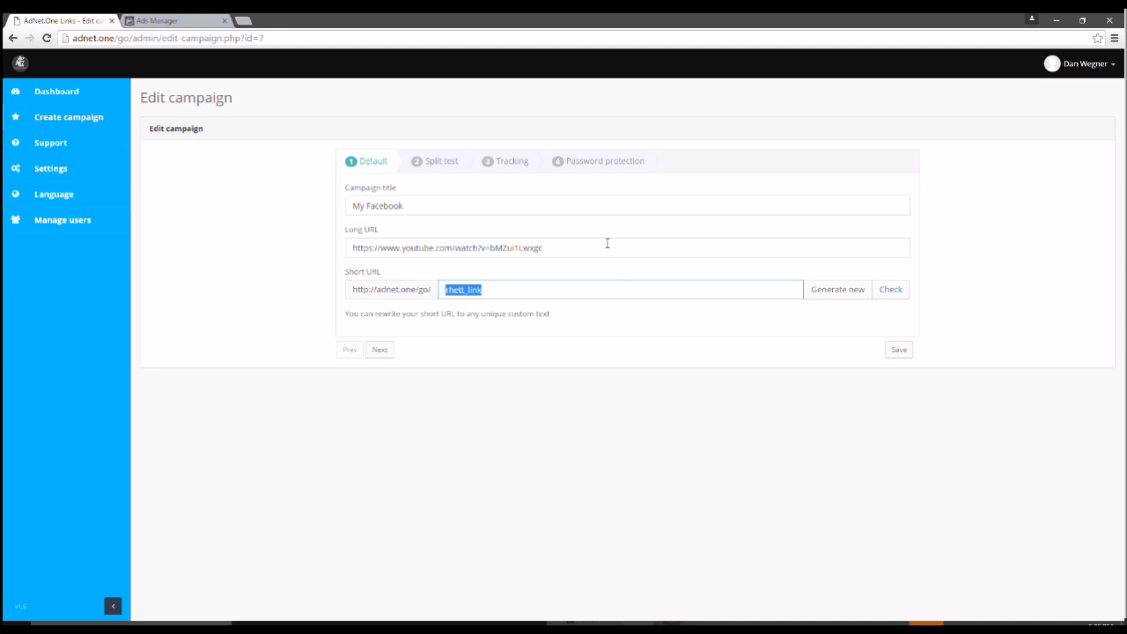
left_click(154, 20)
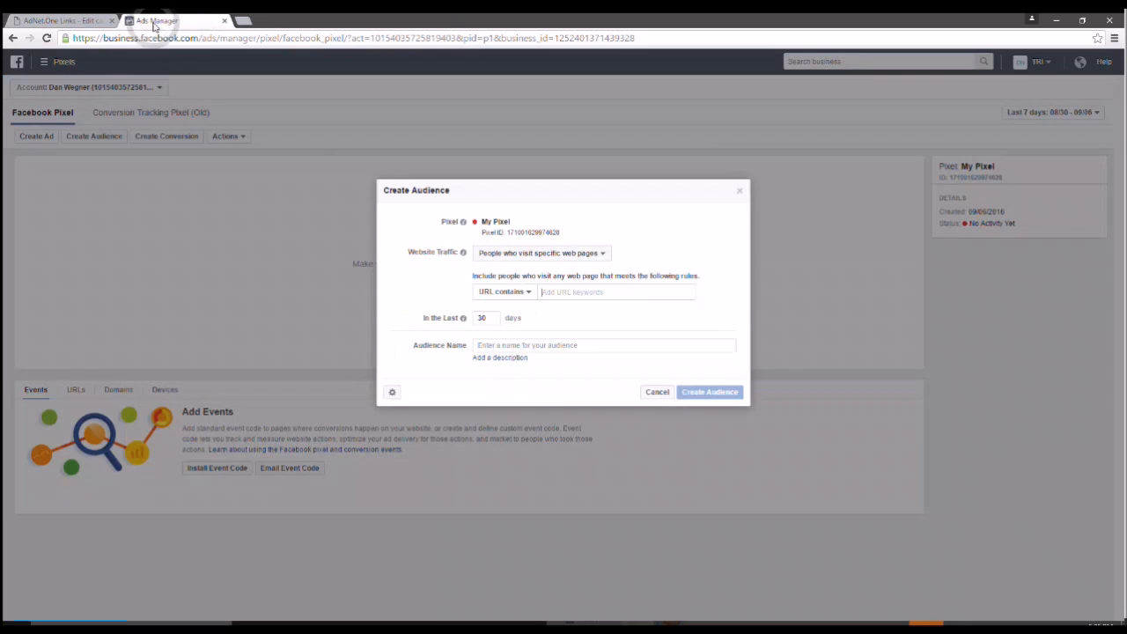
key("ctrl+v")
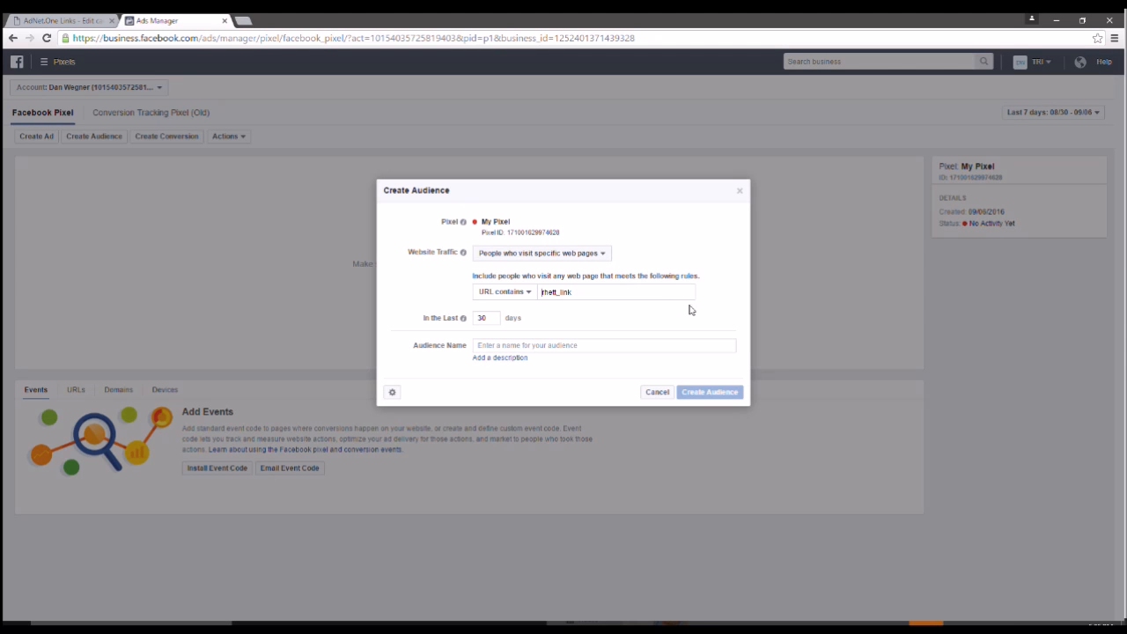
left_click(490, 318)
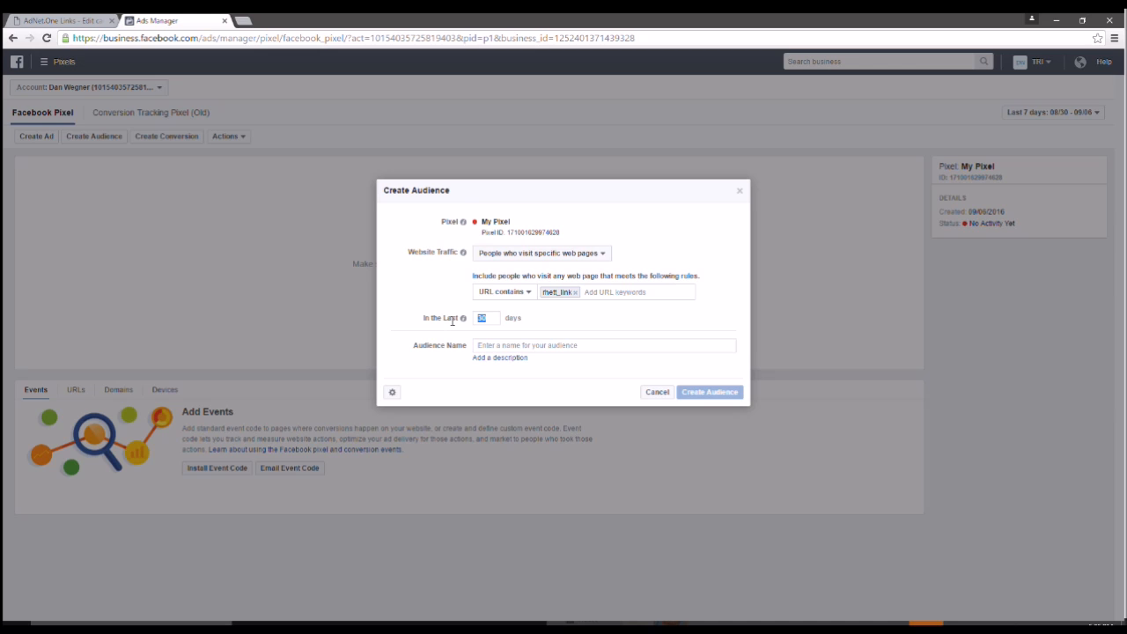
- Set the audience duration to 180 days, name the audience Rhett_link, create it and close the confirmation
type("180")
mouse_move(464, 319)
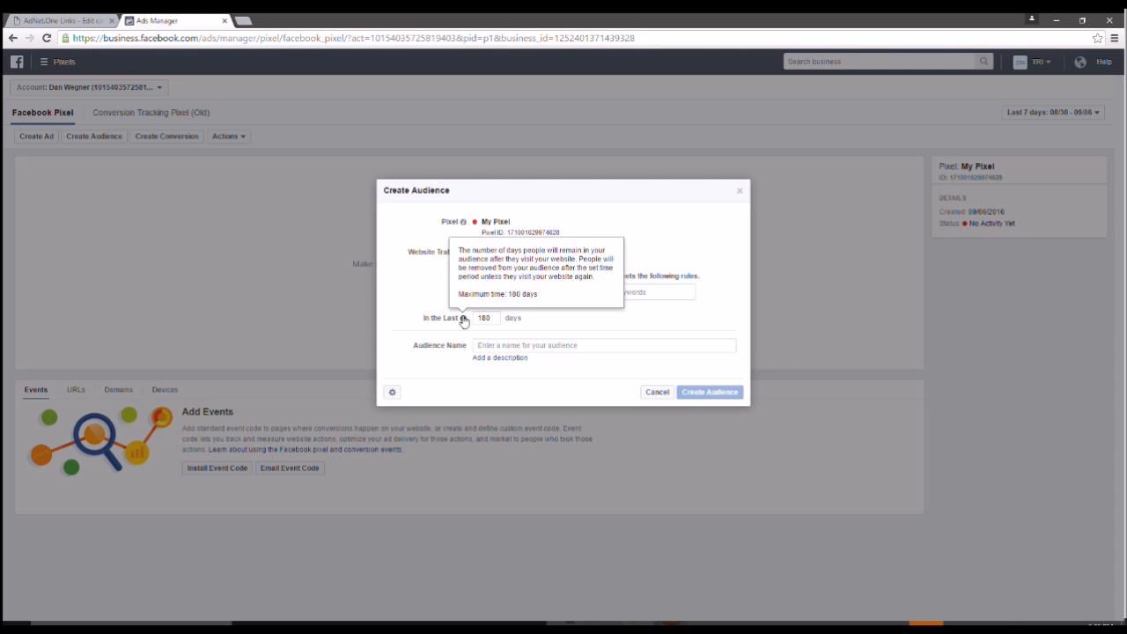
left_click(564, 326)
left_click(561, 347)
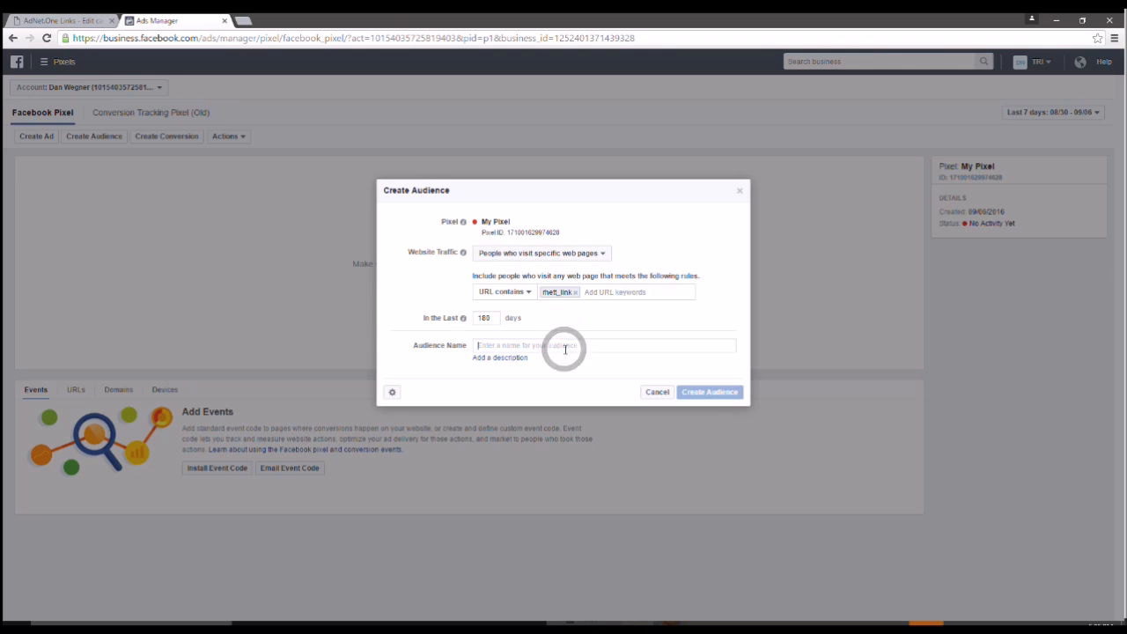
type("Rhett_link")
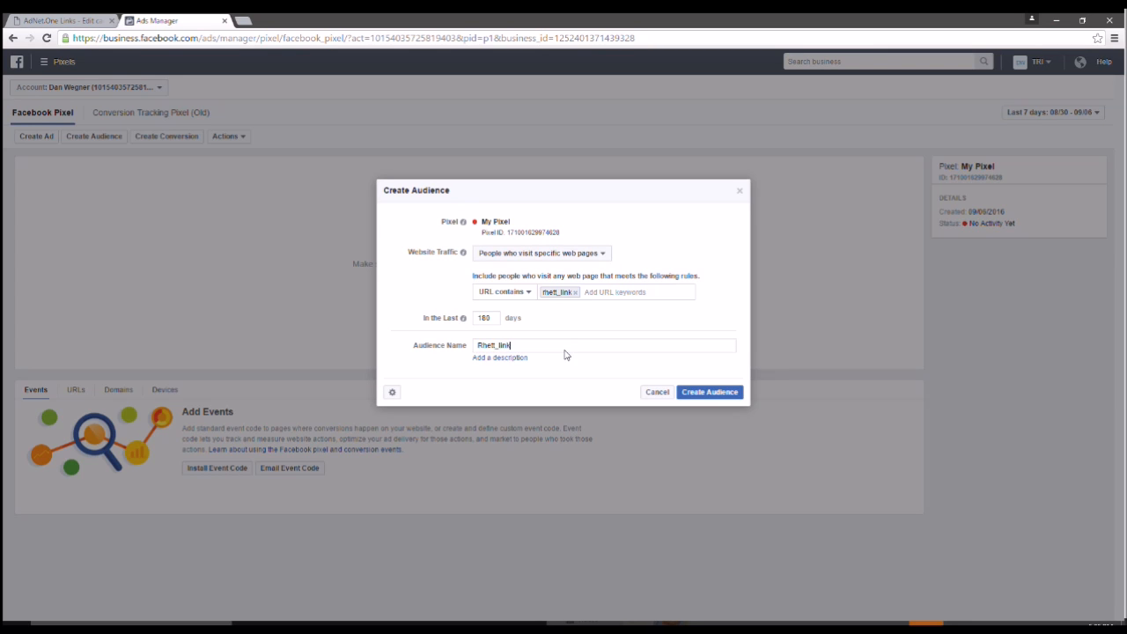
left_click(697, 396)
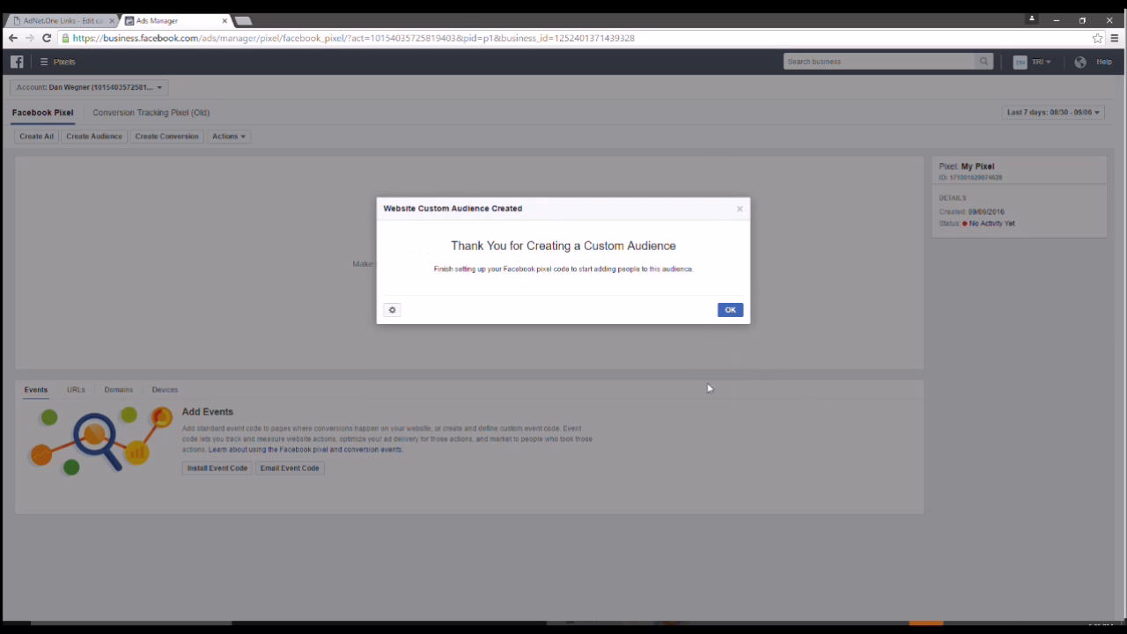
left_click(725, 310)
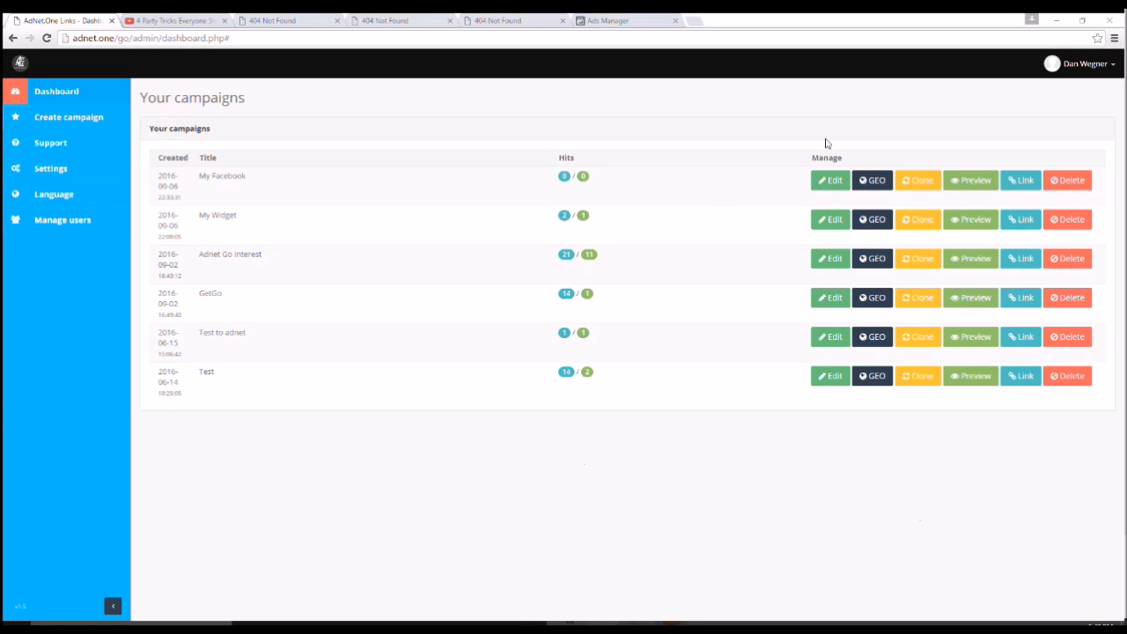
- Switch to the AdNet.One dashboard and copy the My Facebook campaign's short link
left_click(1018, 181)
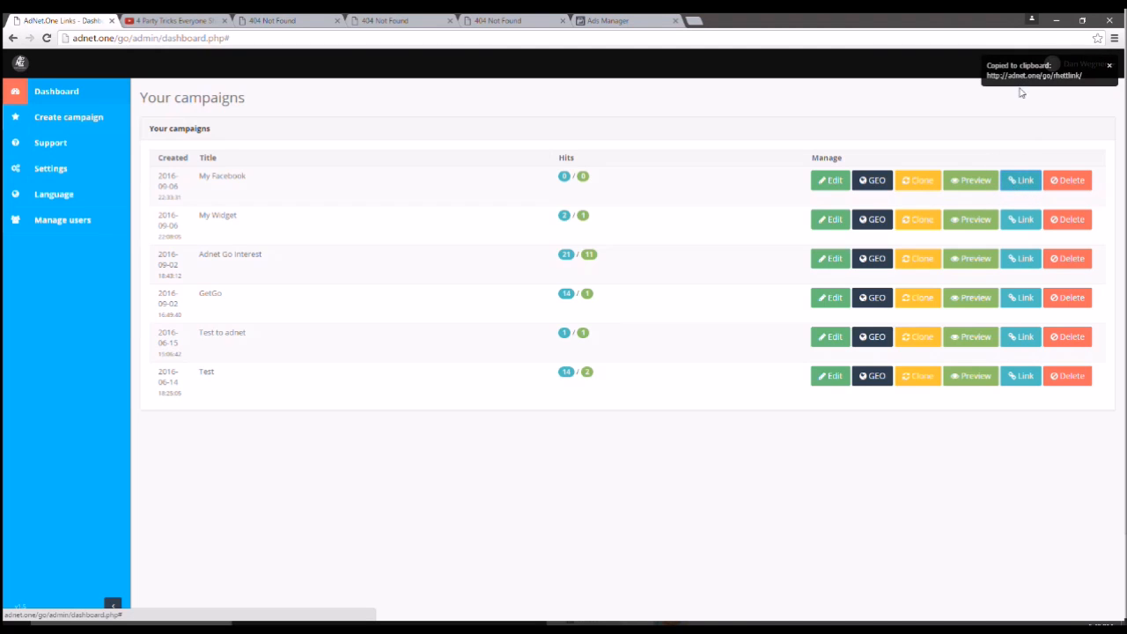